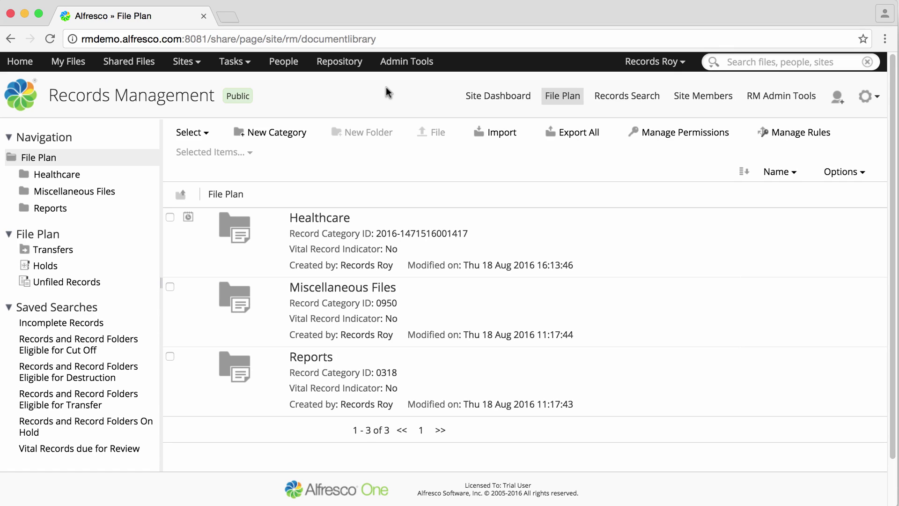
pyautogui.click(71, 178)
pyautogui.click(68, 191)
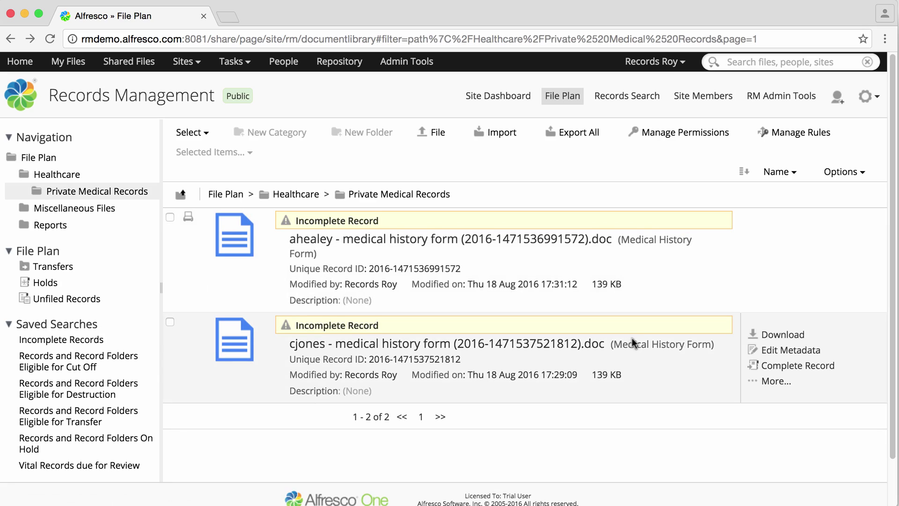
pyautogui.click(792, 351)
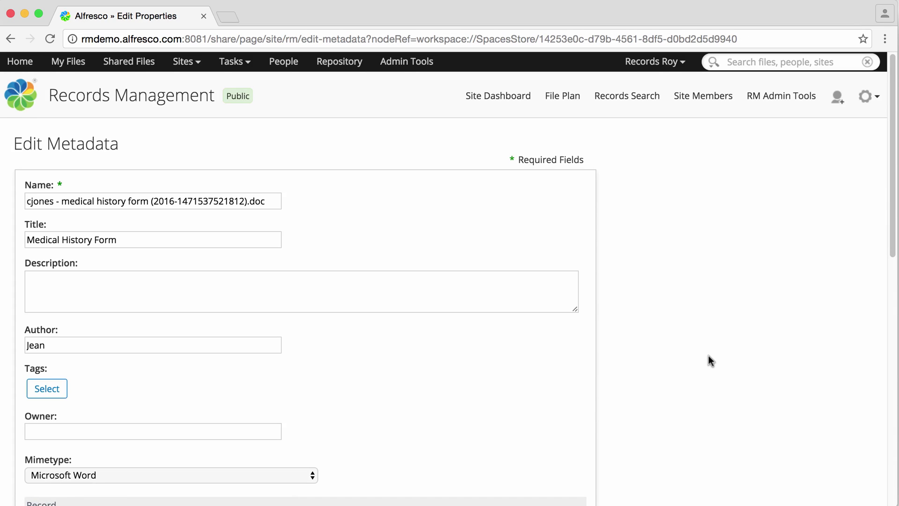
pyautogui.scroll(-1, 709, 356)
pyautogui.scroll(-1, 709, 355)
pyautogui.scroll(-2, 709, 360)
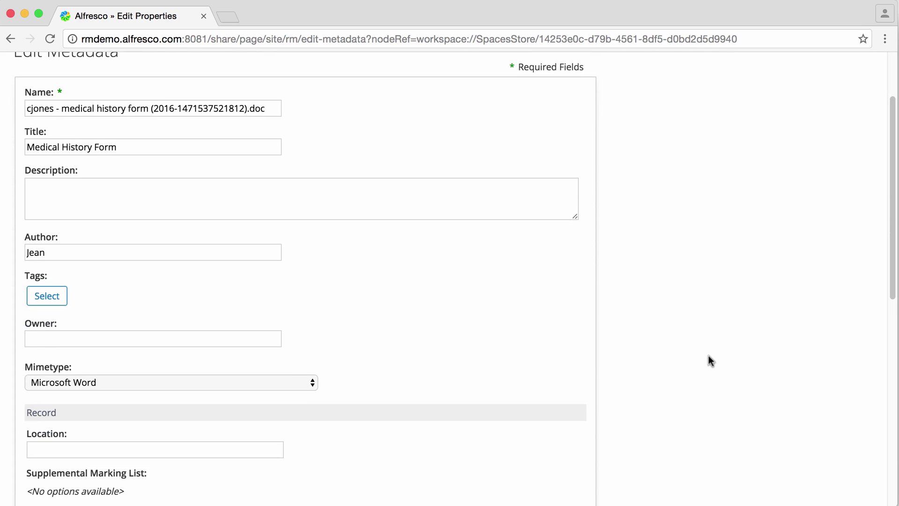
pyautogui.scroll(-1, 709, 360)
pyautogui.scroll(-5, 709, 361)
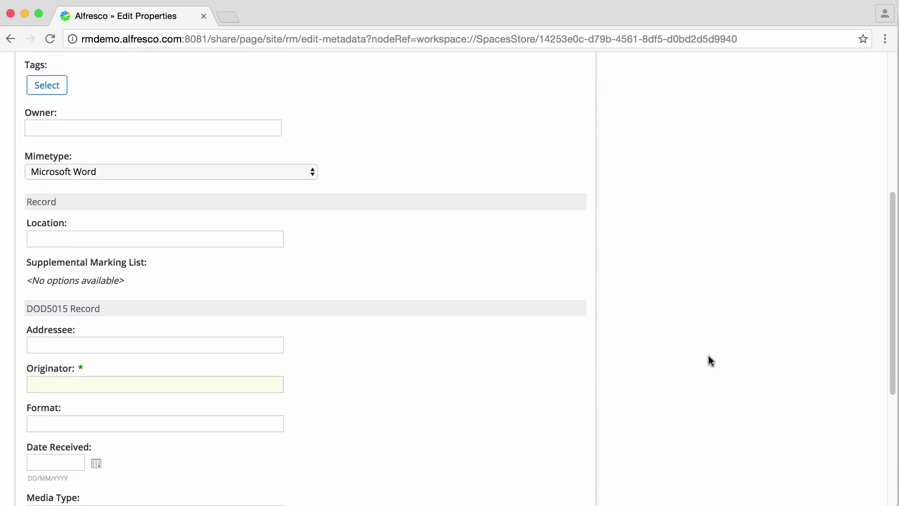
pyautogui.scroll(-2, 709, 361)
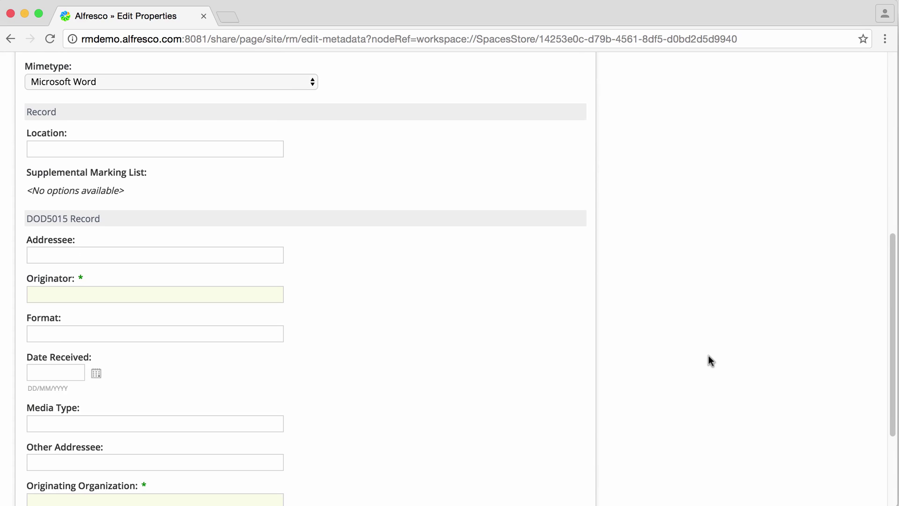
pyautogui.scroll(-2, 709, 360)
pyautogui.scroll(-1, 709, 360)
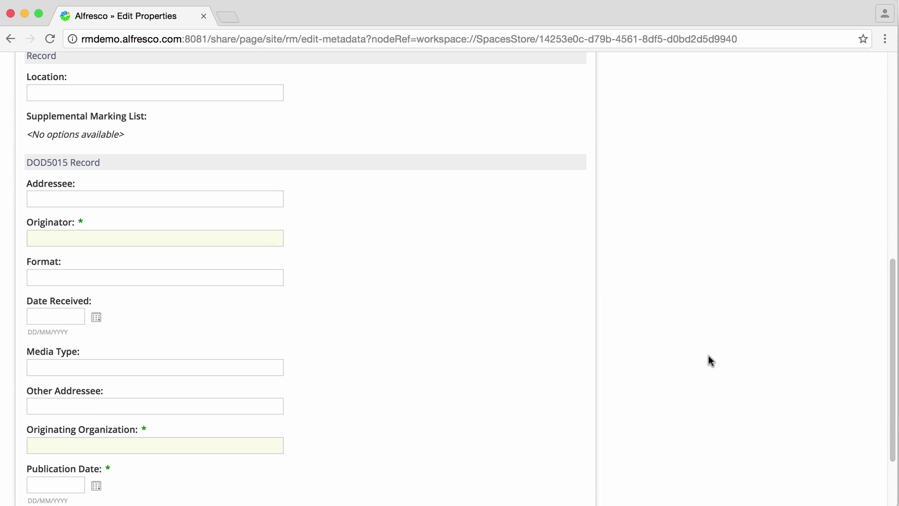
pyautogui.scroll(-1, 709, 356)
pyautogui.scroll(-2, 708, 356)
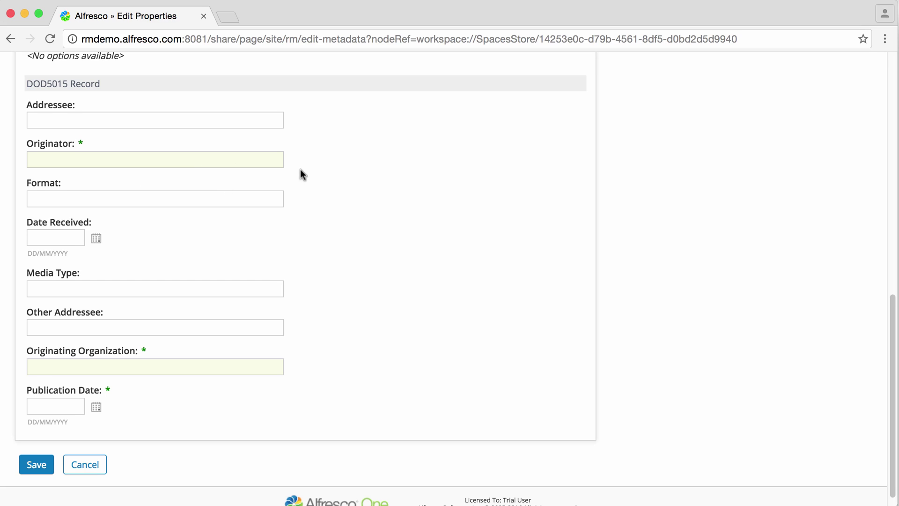
pyautogui.scroll(1, 300, 169)
pyautogui.scroll(3, 301, 173)
pyautogui.scroll(5, 300, 174)
pyautogui.scroll(2, 300, 174)
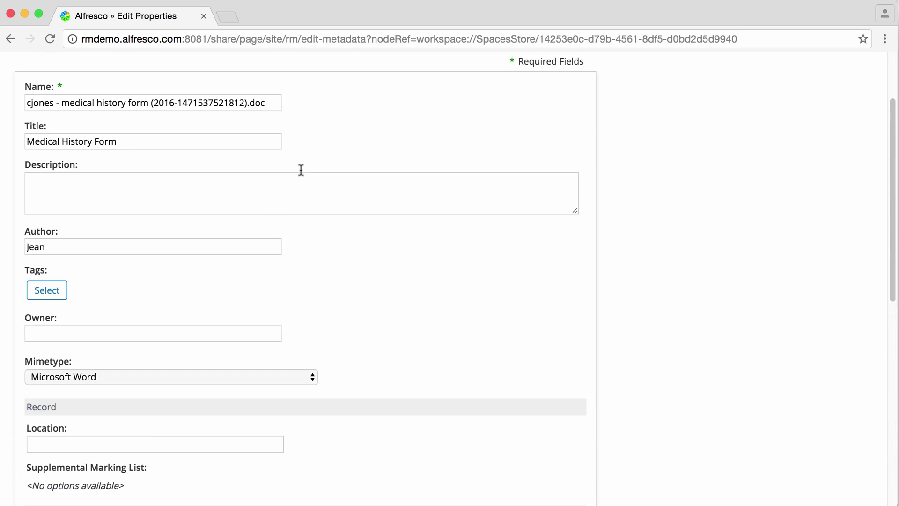
pyautogui.scroll(3, 299, 173)
pyautogui.scroll(-8, 301, 170)
pyautogui.scroll(-6, 300, 170)
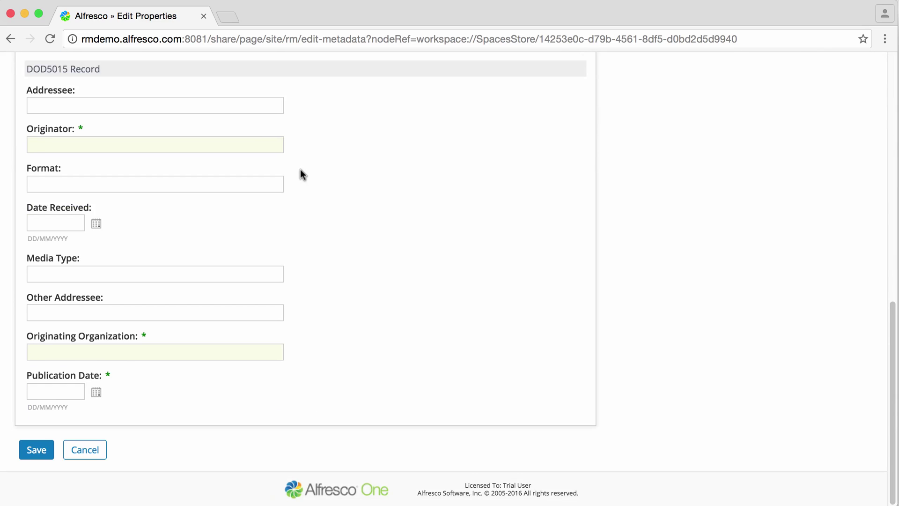
pyautogui.scroll(1, 300, 170)
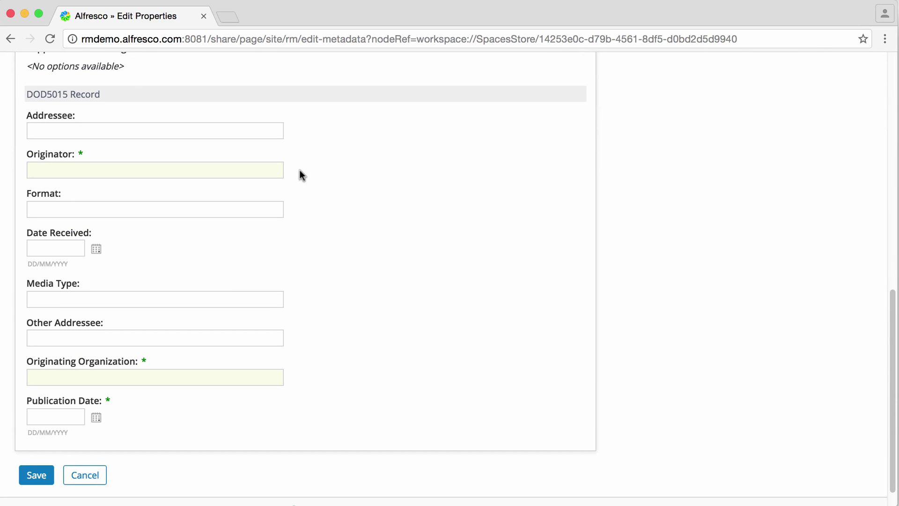
# Enter Originator 'Records Roy' and Originating Organization 'Records Dept', and open the Publication Date picker.
pyautogui.click(273, 172)
pyautogui.write('Re')
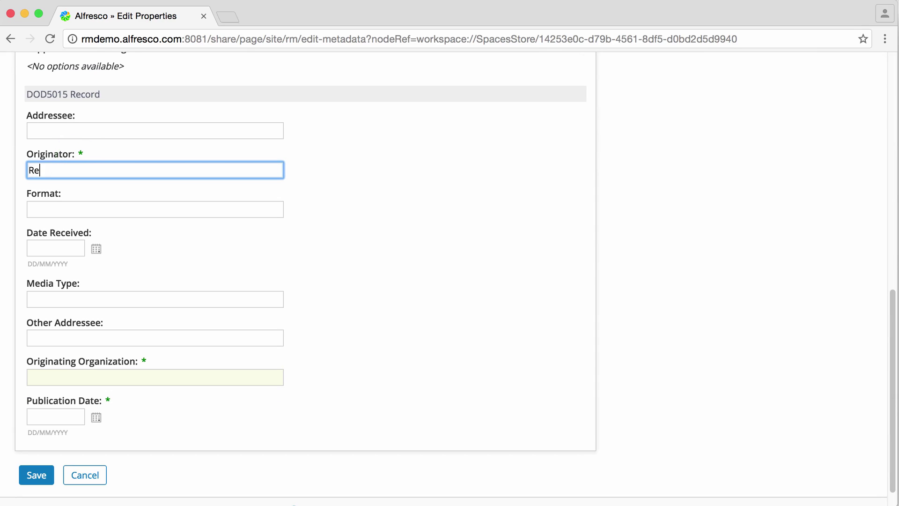
pyautogui.write('cords Roy')
pyautogui.click(82, 378)
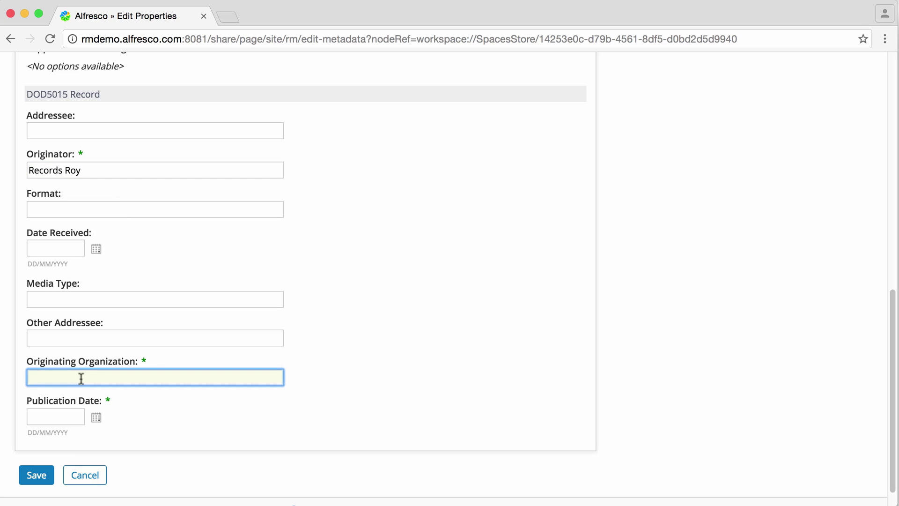
pyautogui.write('Records Dep')
pyautogui.write('t')
pyautogui.click(96, 418)
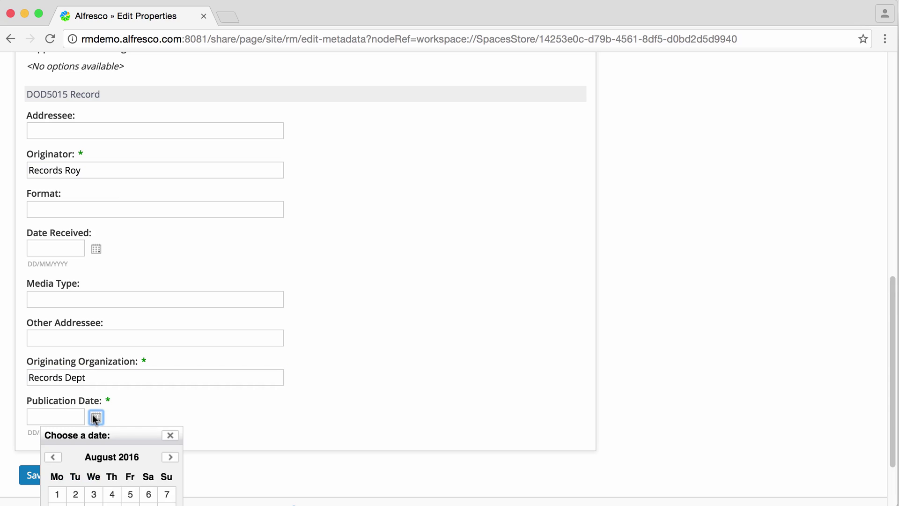
pyautogui.scroll(-1, 96, 419)
pyautogui.scroll(-1, 95, 424)
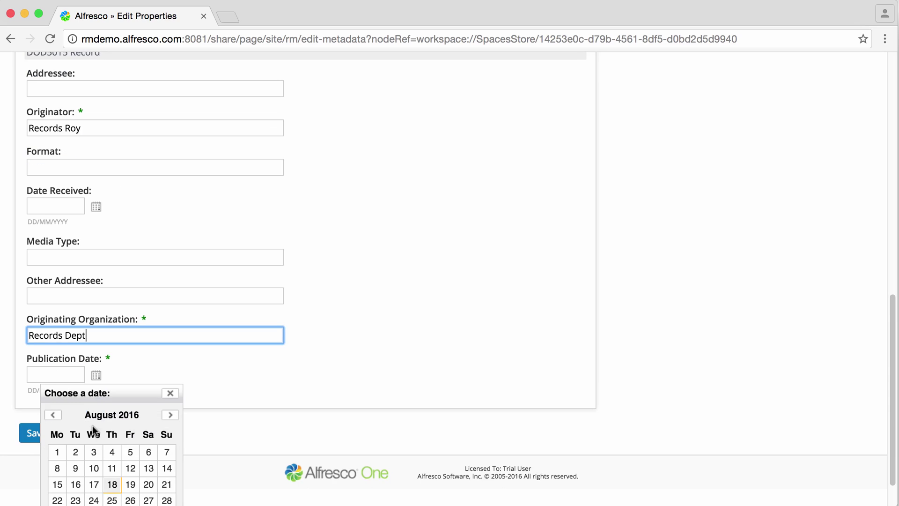